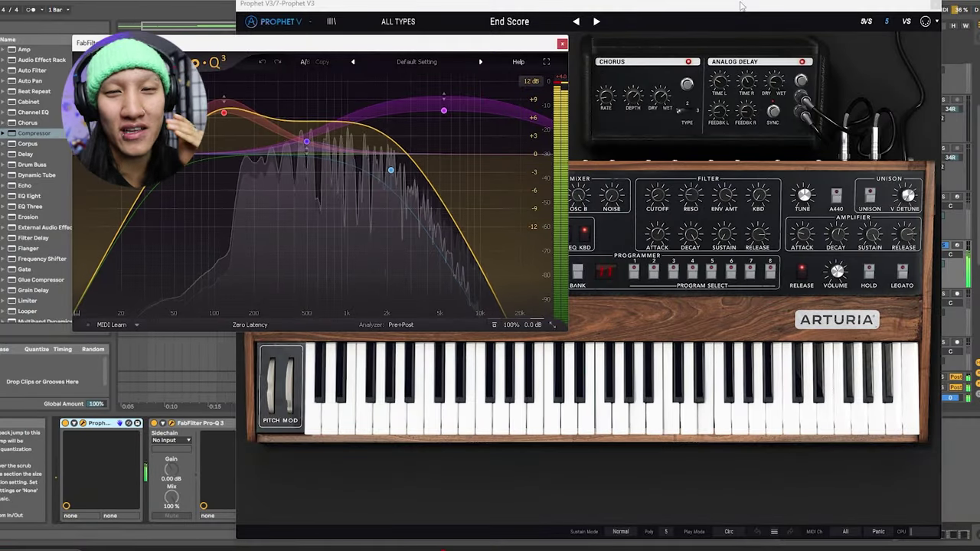
- Close track 7's Prophet V synth and Pro-Q 3 EQ windows and stop playback
left_click_drag(740, 6, 632, 5)
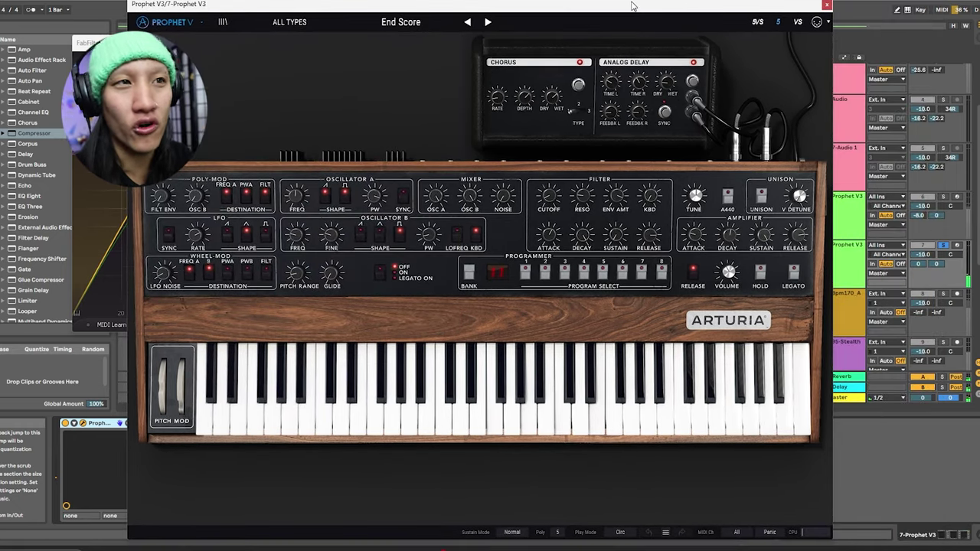
left_click(827, 6)
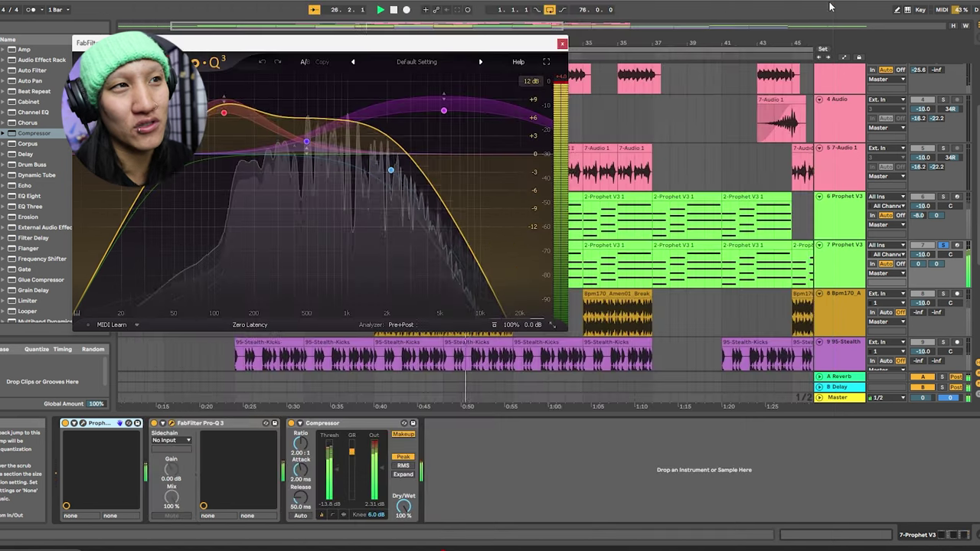
left_click(562, 37)
key("space")
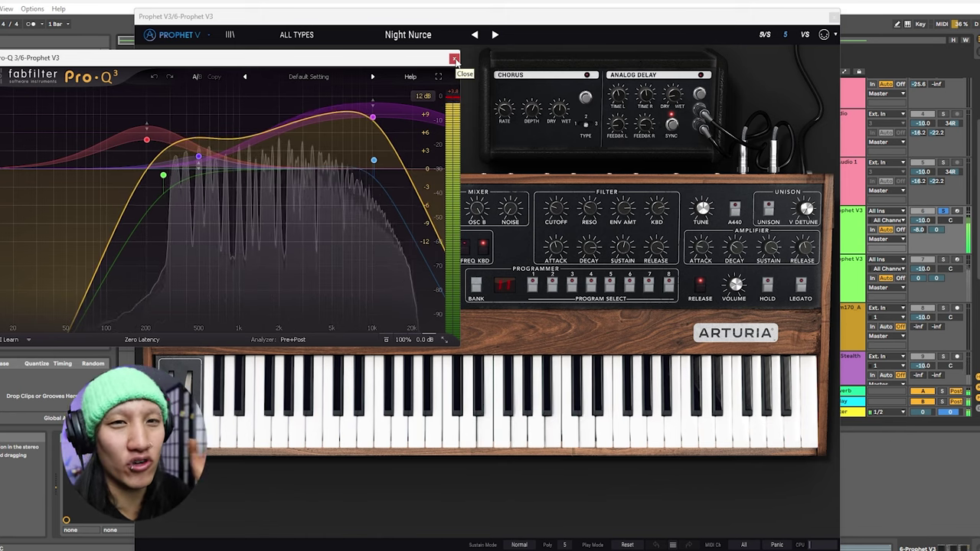
- Bring the Prophet V3 synth forward and nudge the Pro-Q 3 EQ window into position
left_click(460, 27)
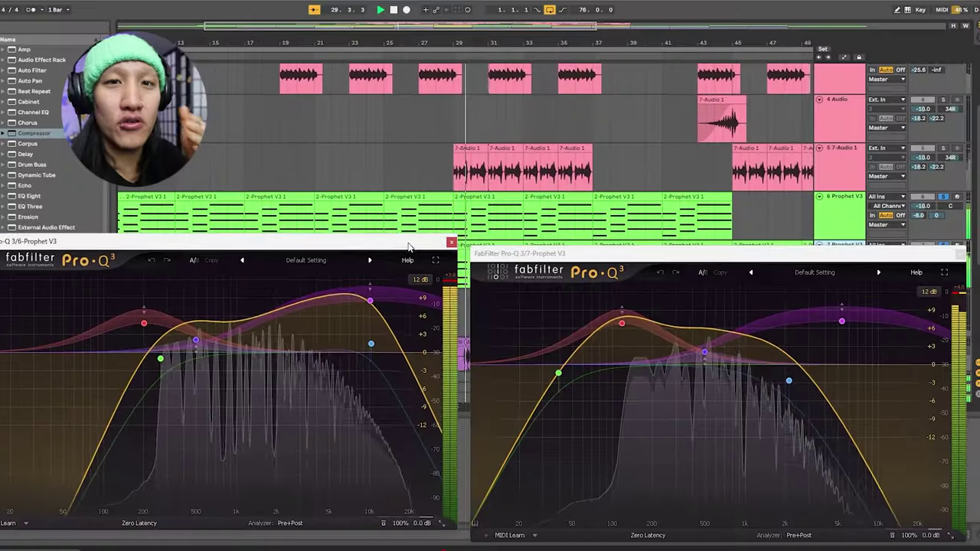
left_click_drag(408, 246, 408, 252)
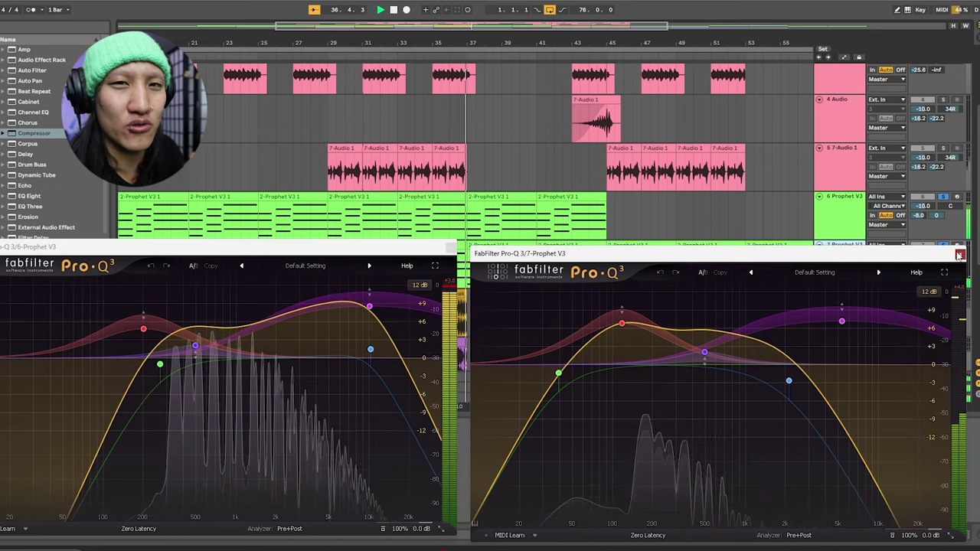
- Close both keys Pro-Q 3 windows and CLA Guitars, then open the 7-Audio 1 clip's details
left_click(960, 254)
left_click(450, 249)
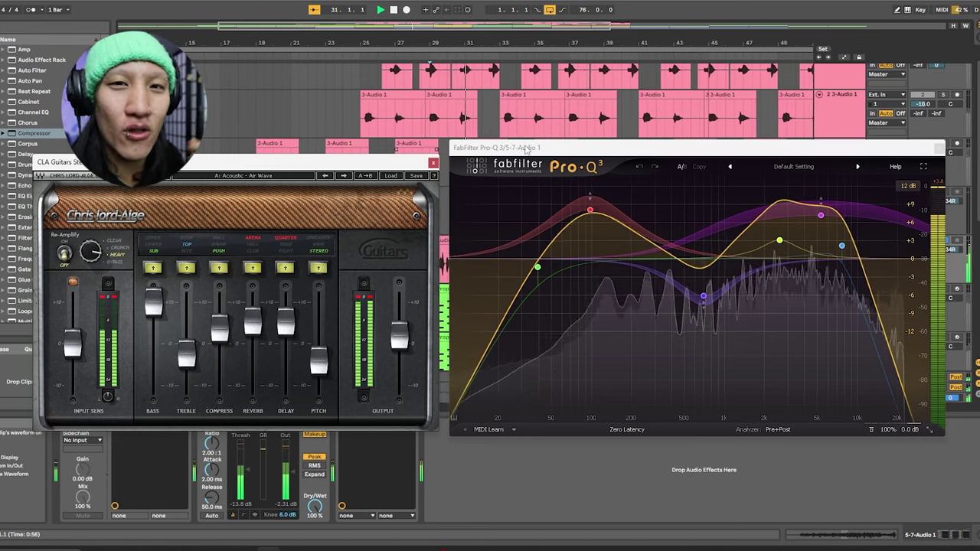
left_click(432, 163)
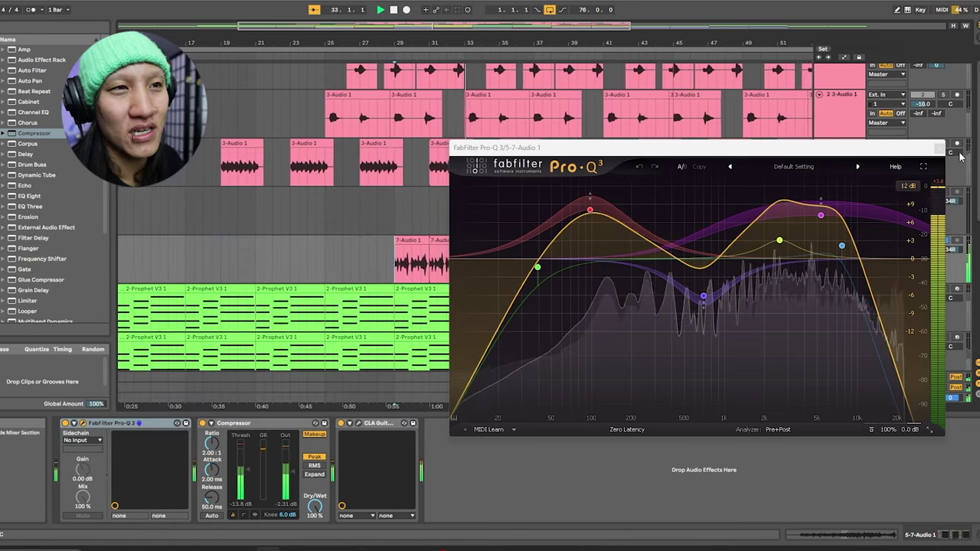
key("ctrl+alt+p")
double_click(476, 237)
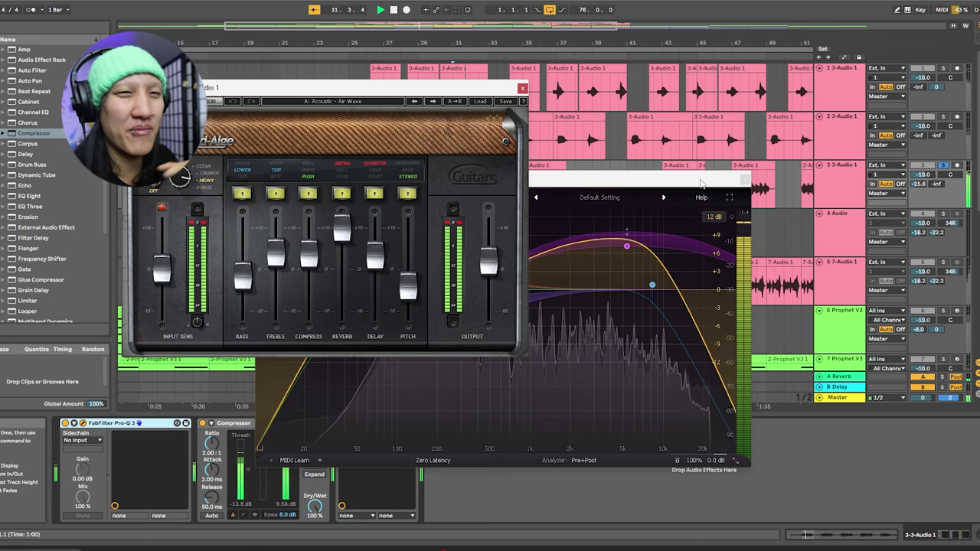
- Close the guitar's Pro-Q 3 and CLA Guitars windows and open the 3-Audio 1 clip's details
left_click(746, 182)
left_click(746, 183)
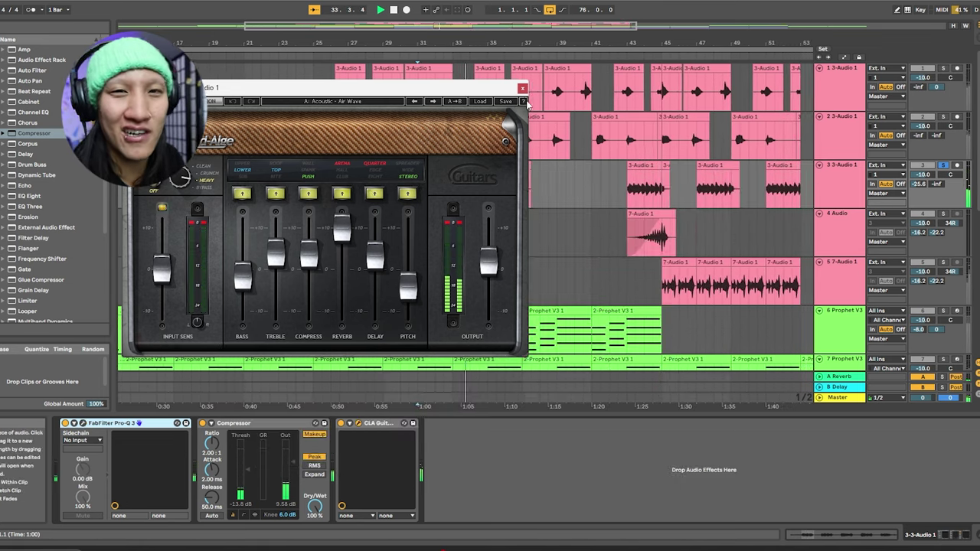
left_click(522, 89)
double_click(425, 181)
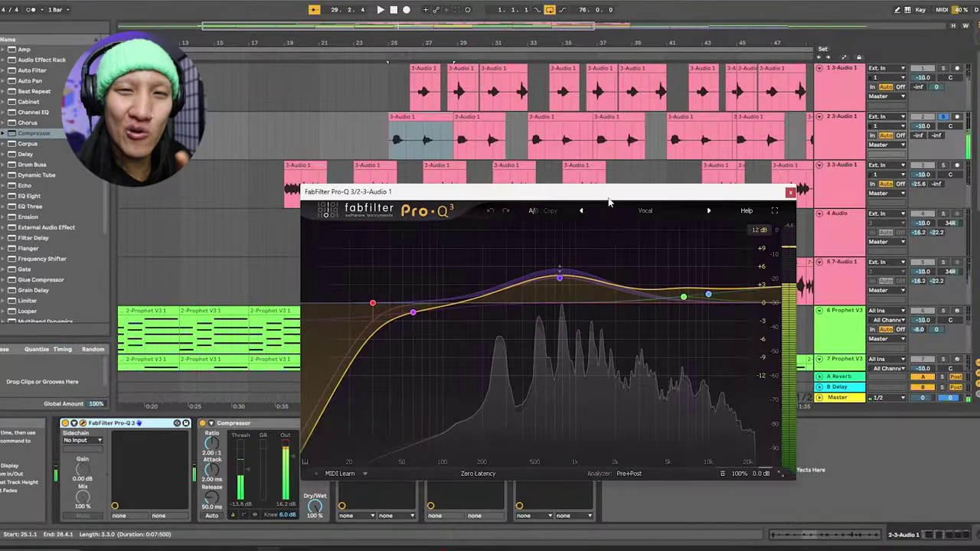
- Move the Pro-Q 3 aside and open MAutoPitch and the Soundtoys EffectRack on 2-3-Audio 1
left_click_drag(580, 198, 318, 106)
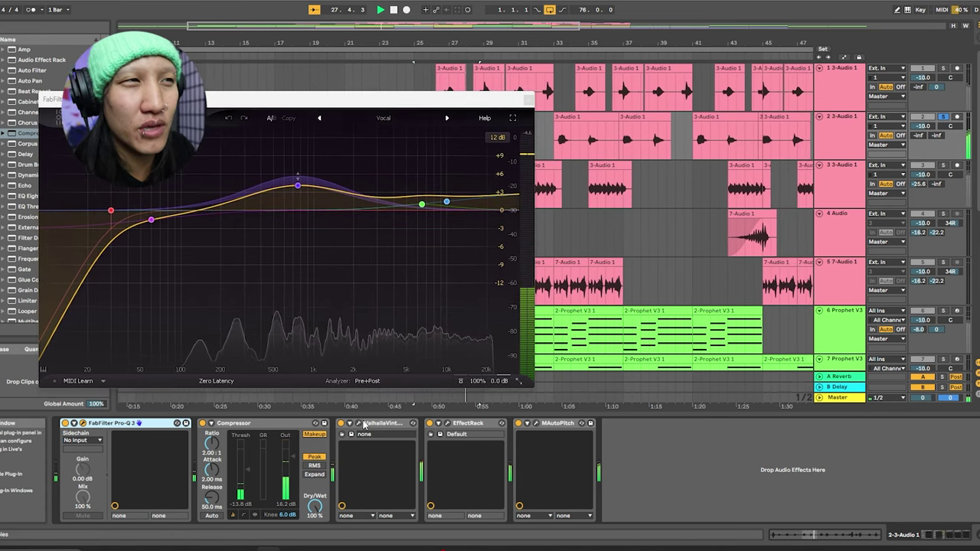
left_click(537, 423)
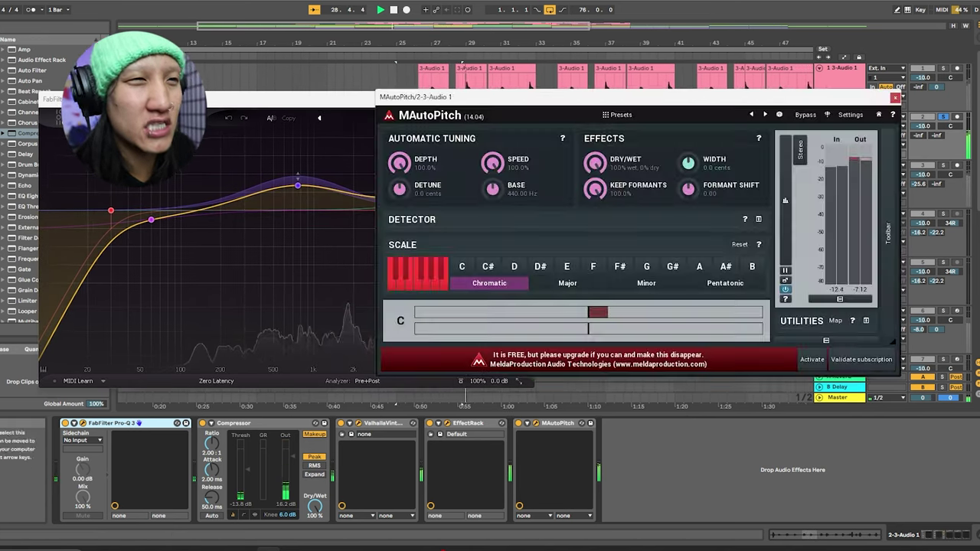
left_click(448, 422)
left_click_drag(599, 153, 335, 37)
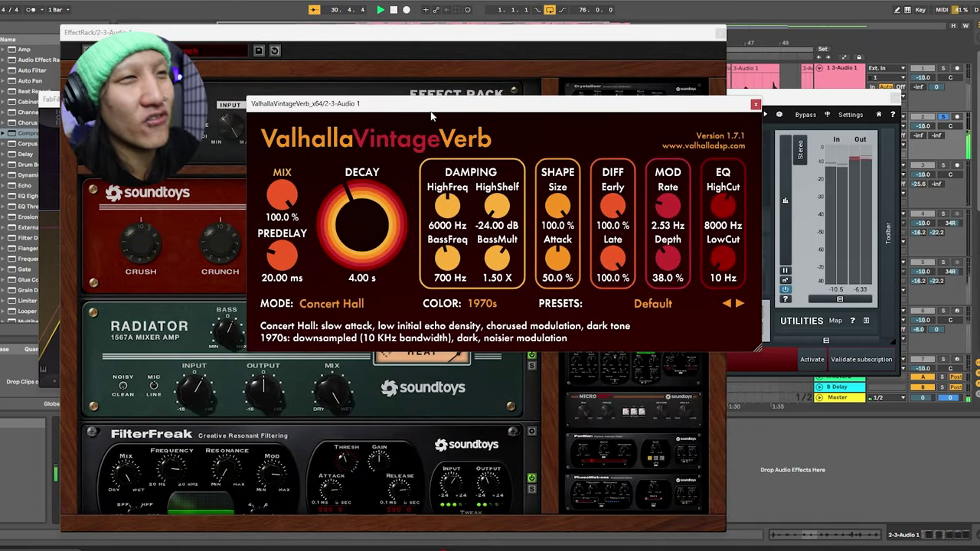
- Close the Valhalla VintageVerb, EffectRack and MAutoPitch windows after reviewing them
left_click(756, 105)
left_click_drag(592, 40, 673, 35)
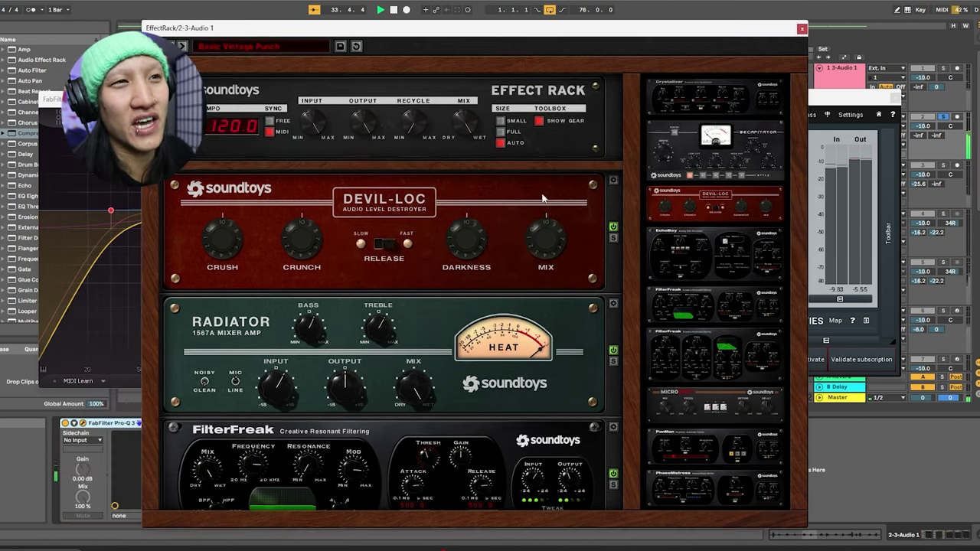
scroll(542, 199, "down", 3)
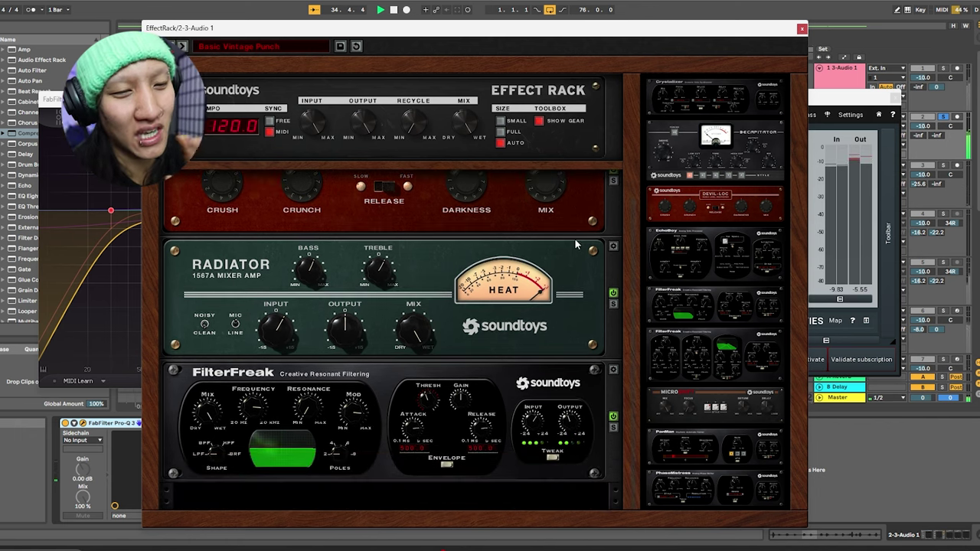
scroll(576, 244, "up", 3)
left_click(801, 29)
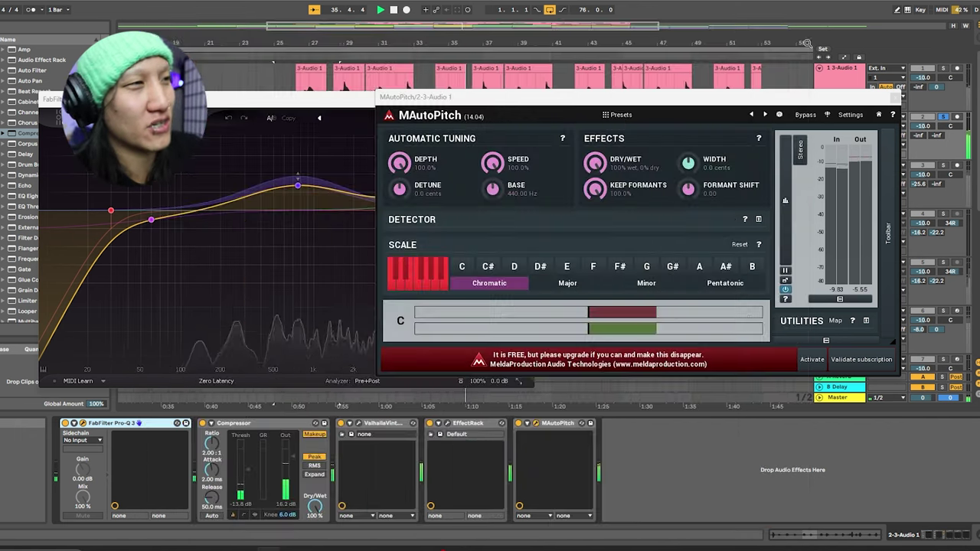
left_click_drag(807, 96, 622, 79)
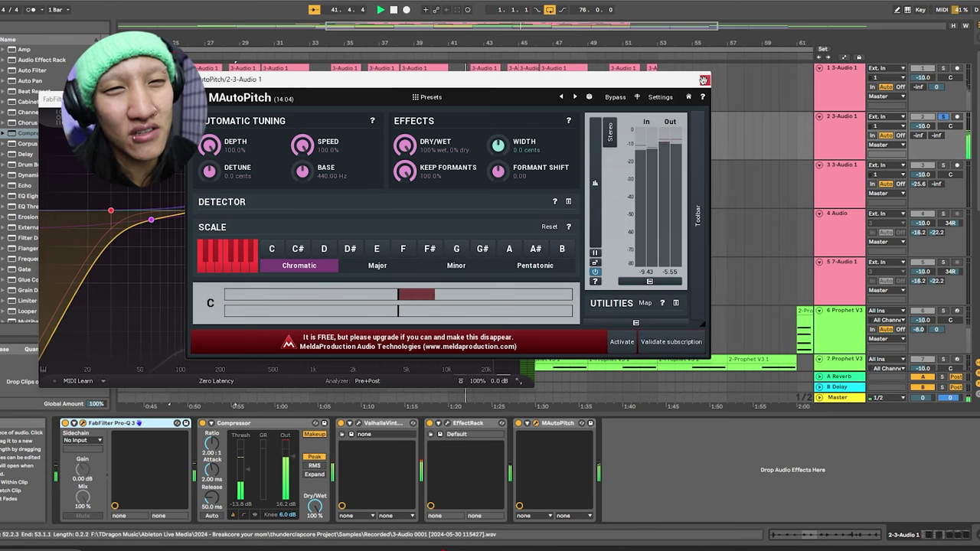
left_click(704, 80)
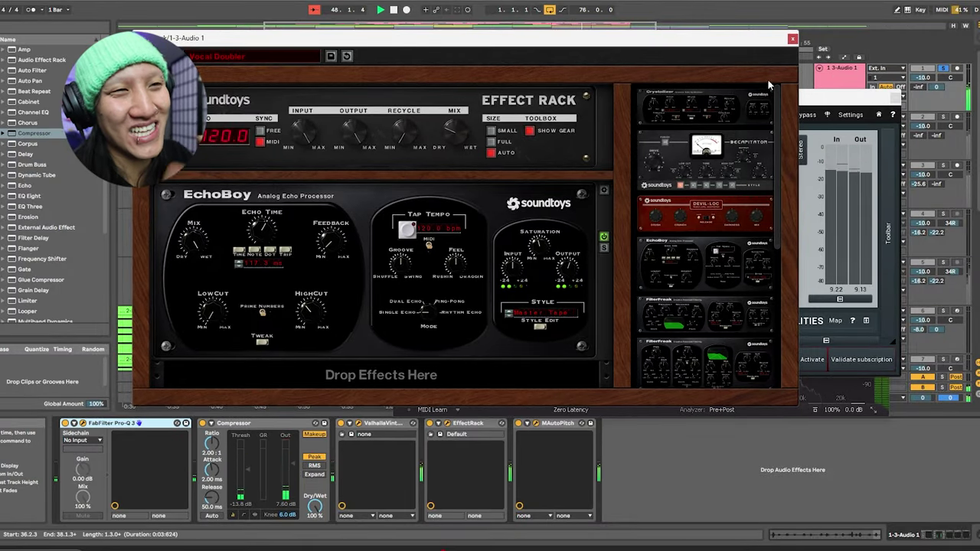
- Shut the EffectRack, VintageVerb and MAutoPitch plugins, revealing the Vocal-set Pro-Q 3 EQ
left_click(793, 41)
left_click_drag(595, 116, 580, 94)
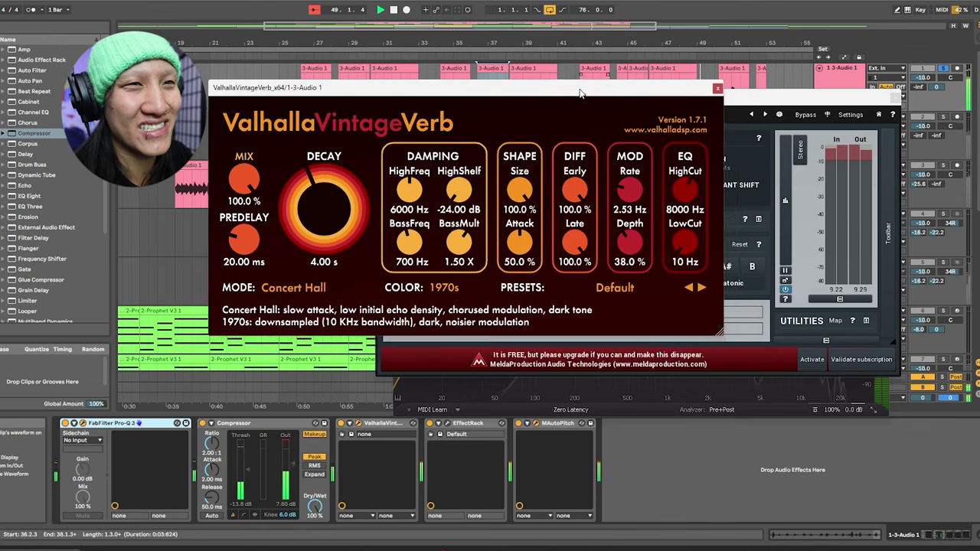
left_click(718, 89)
left_click_drag(739, 99, 632, 69)
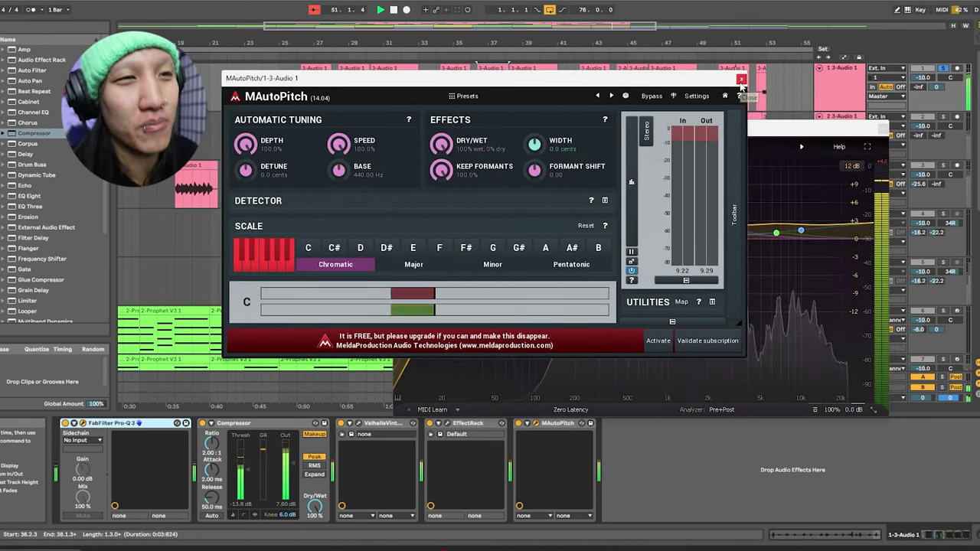
left_click(741, 79)
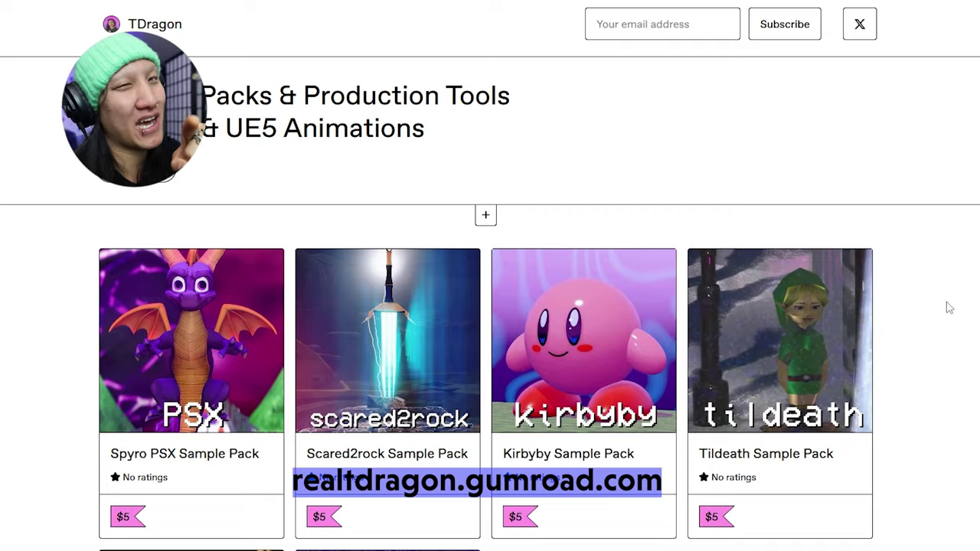
- Scroll through the PSX Explorer and Kirbyby sample pack pages, then return to the store grid
scroll(948, 307, "down", 1)
scroll(948, 307, "down", 3)
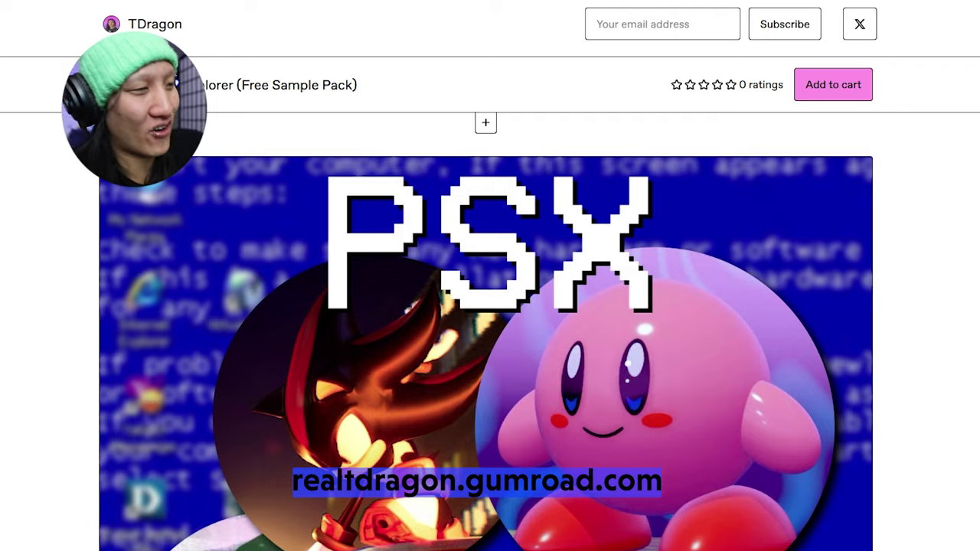
scroll(486, 332, "down", 8)
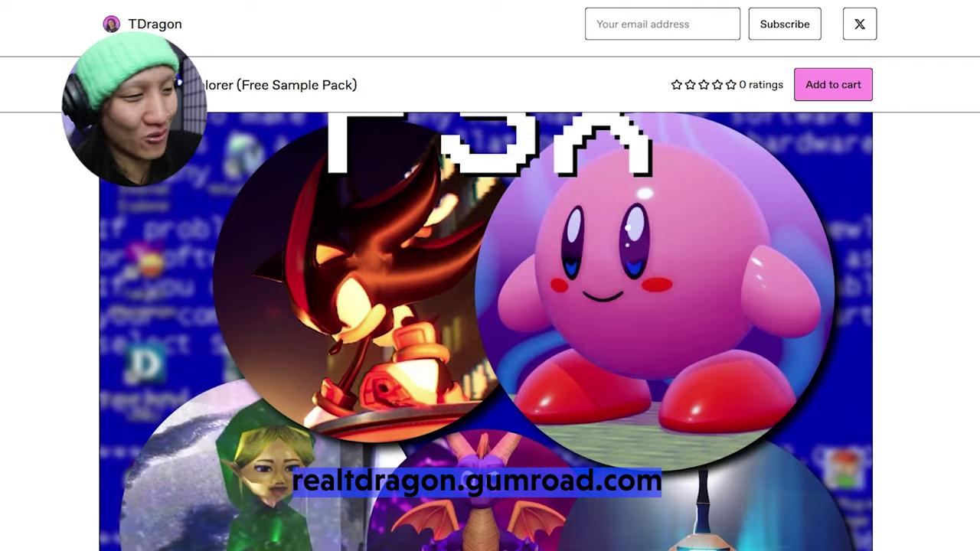
scroll(486, 332, "down", 2)
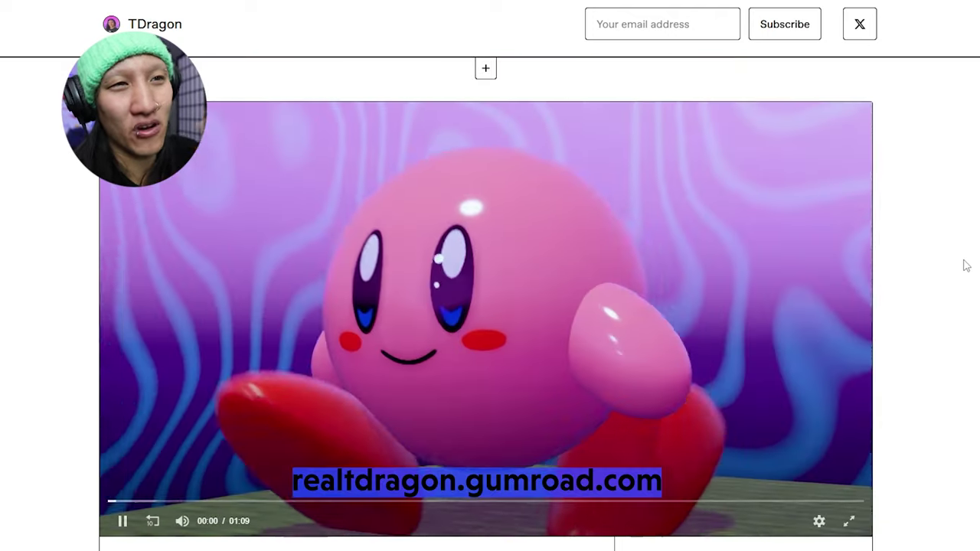
scroll(962, 264, "down", 5)
scroll(968, 274, "down", 2)
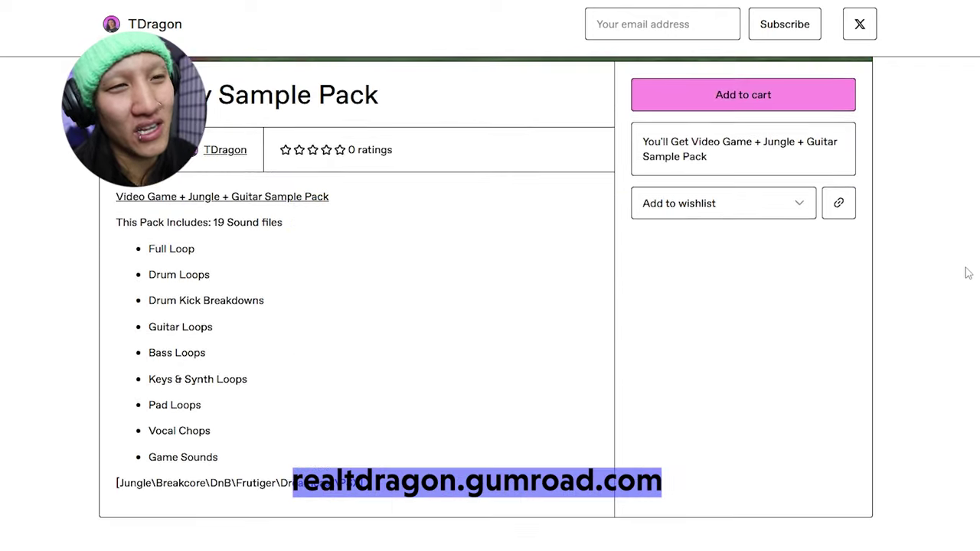
left_click(130, 26)
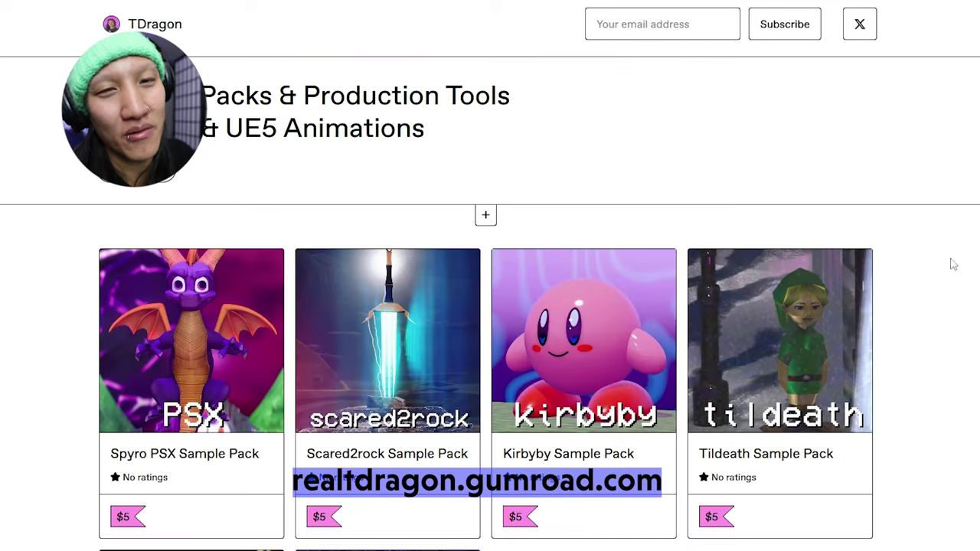
scroll(947, 307, "down", 5)
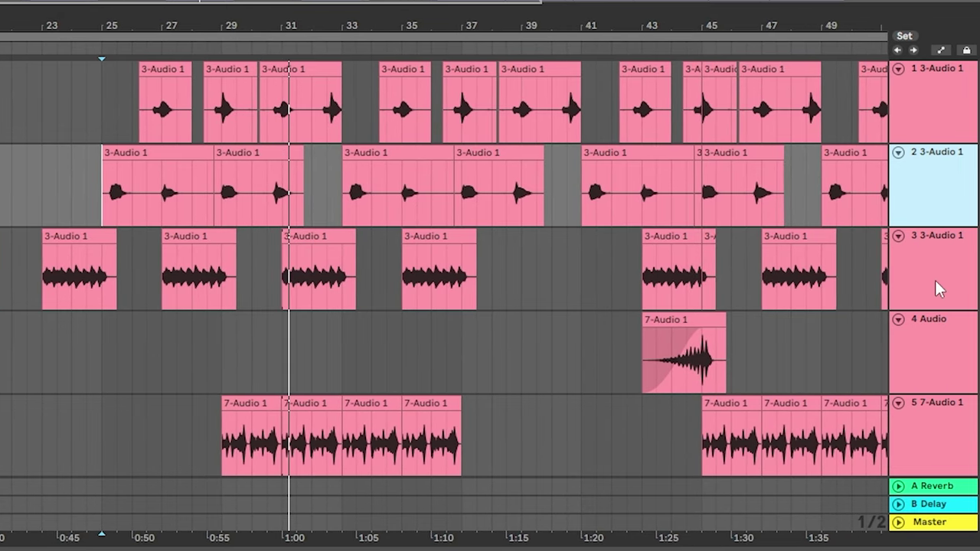
- Select the third 3-Audio 1 track and move the arrangement view to the Prophet V3 tracks
left_click(958, 254)
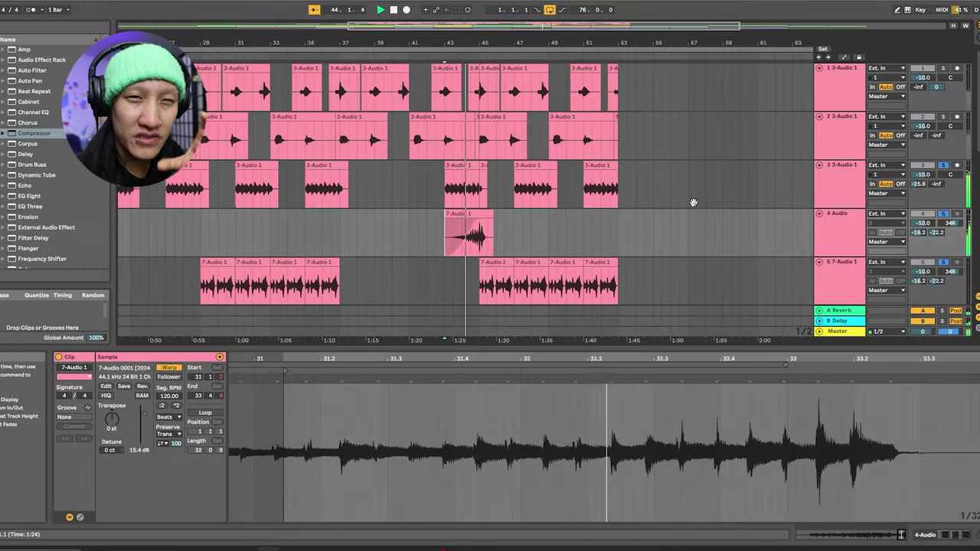
left_click_drag(693, 202, 690, 140)
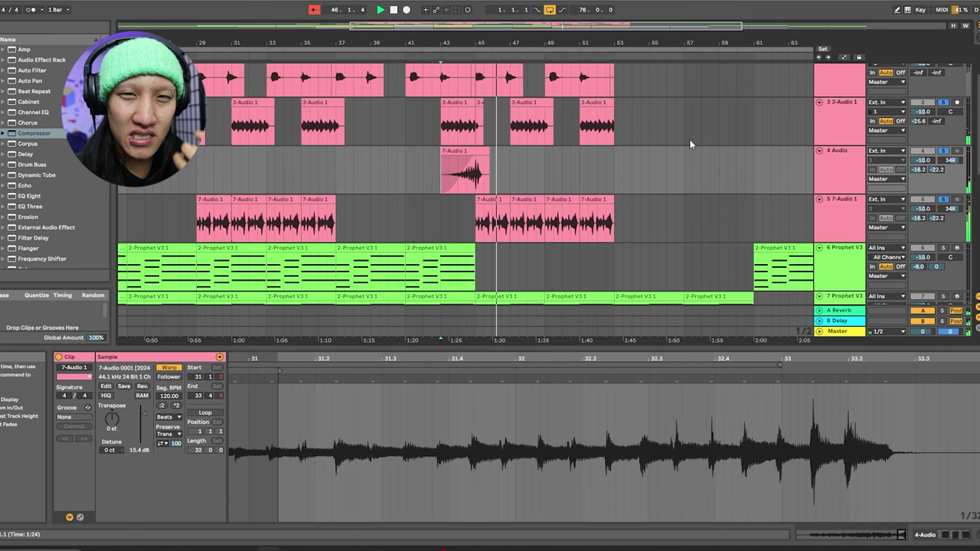
scroll(542, 144, "up", 5)
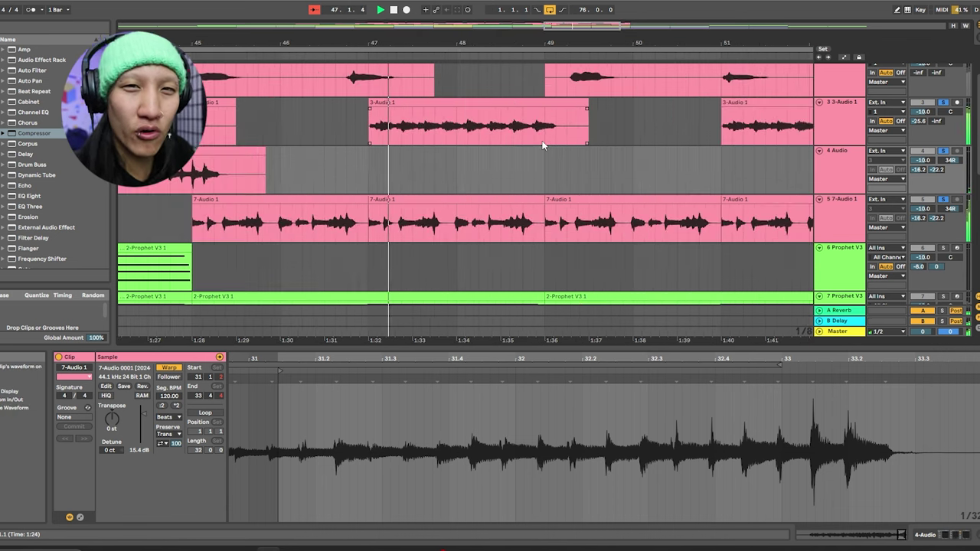
left_click_drag(498, 157, 558, 191)
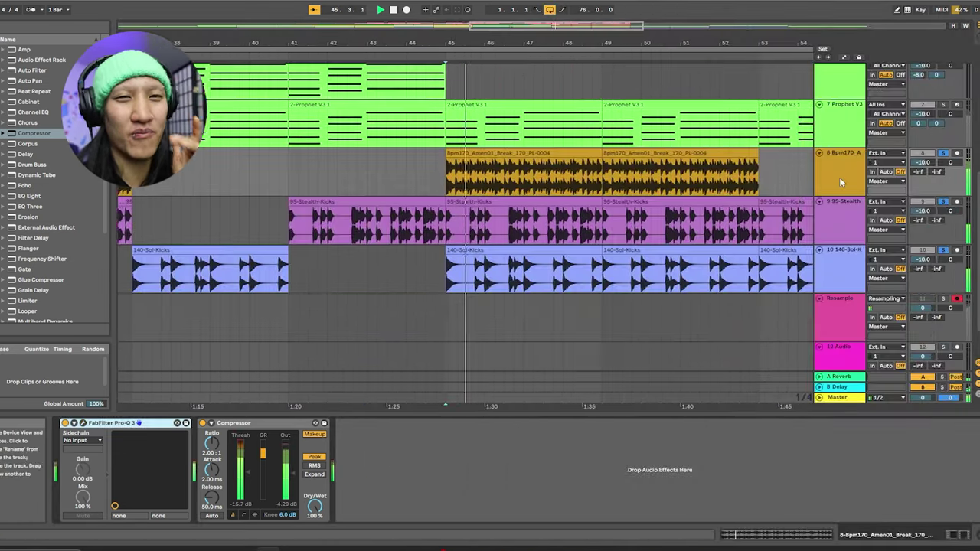
- Select the 95-Stealth and 140-Sol-Kicks tracks, inspect the kick's Pro-Q 3 curve, then close it
left_click(841, 218)
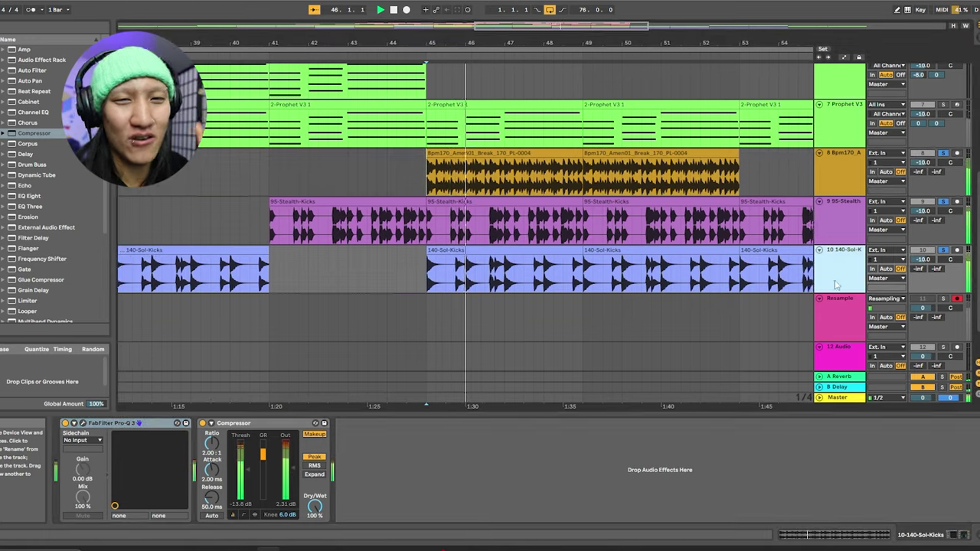
left_click(850, 282)
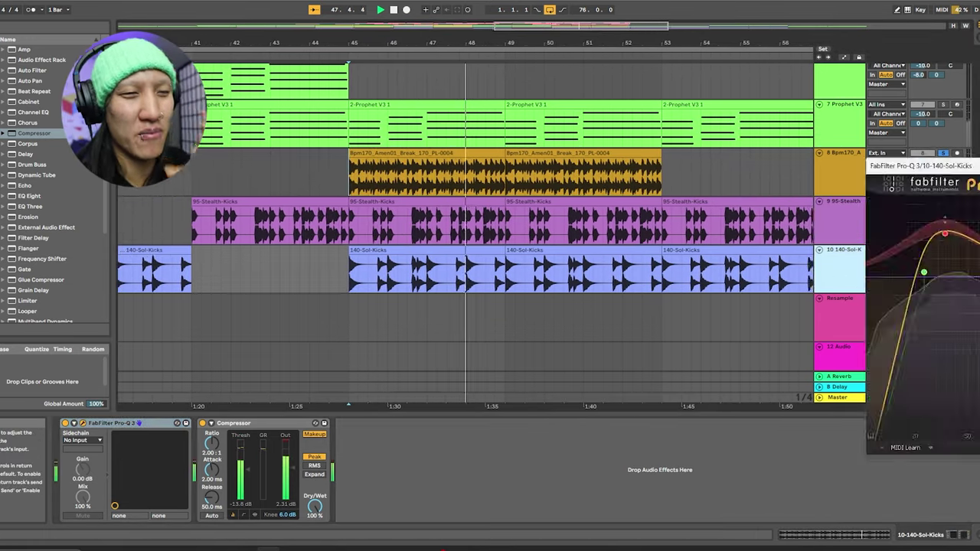
left_click_drag(904, 192, 682, 254)
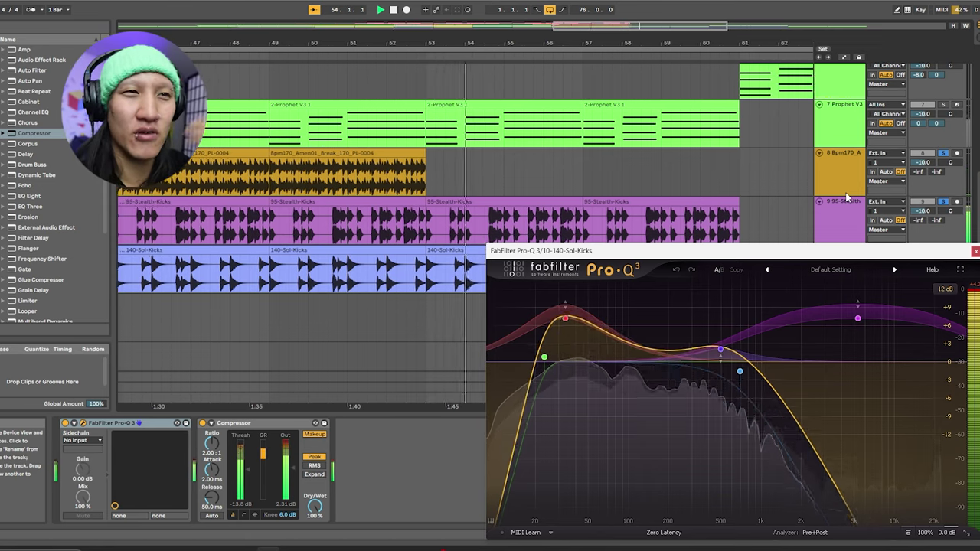
left_click(974, 252)
scroll(839, 285, "down", 1)
scroll(950, 264, "up", 1)
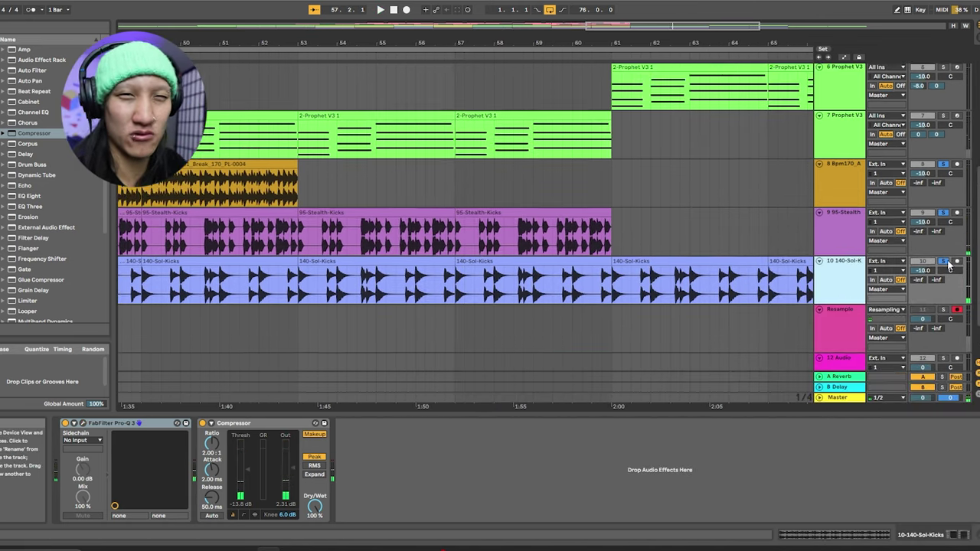